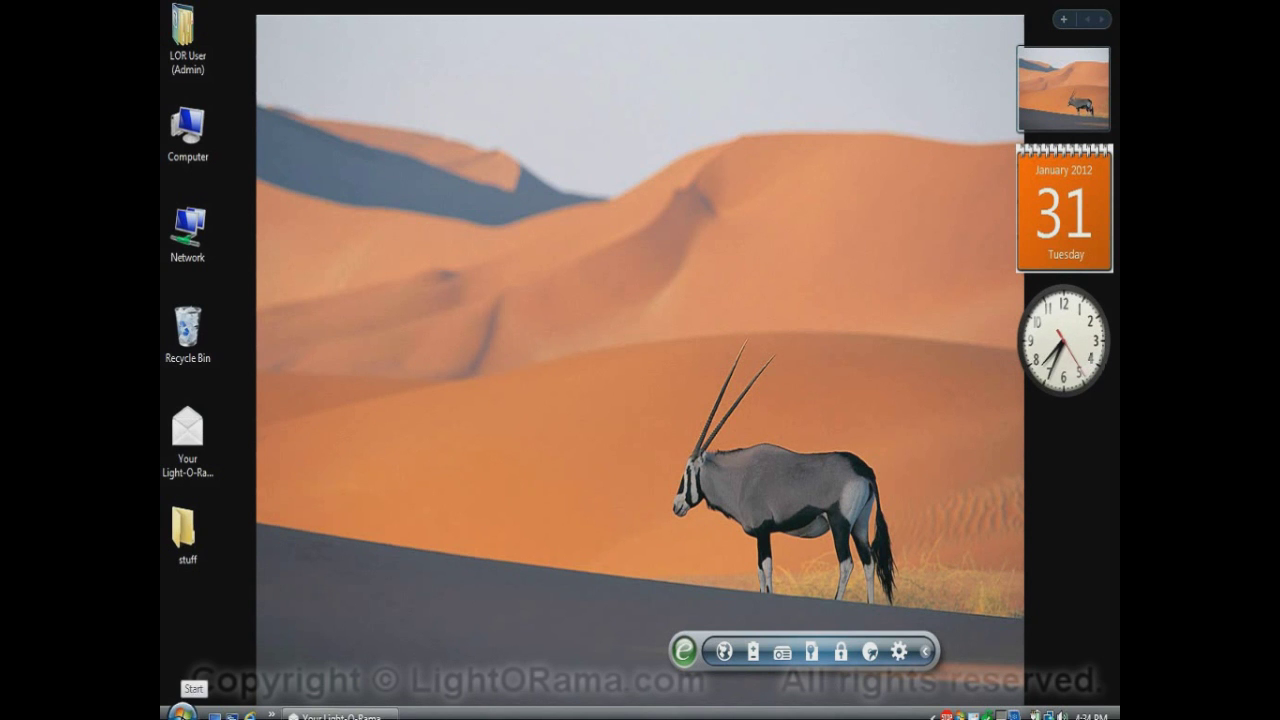
Launch the Light-O-Rama Control Panel from the Start menu's All Programs > Light-O-Rama folder.
left_click(181, 712)
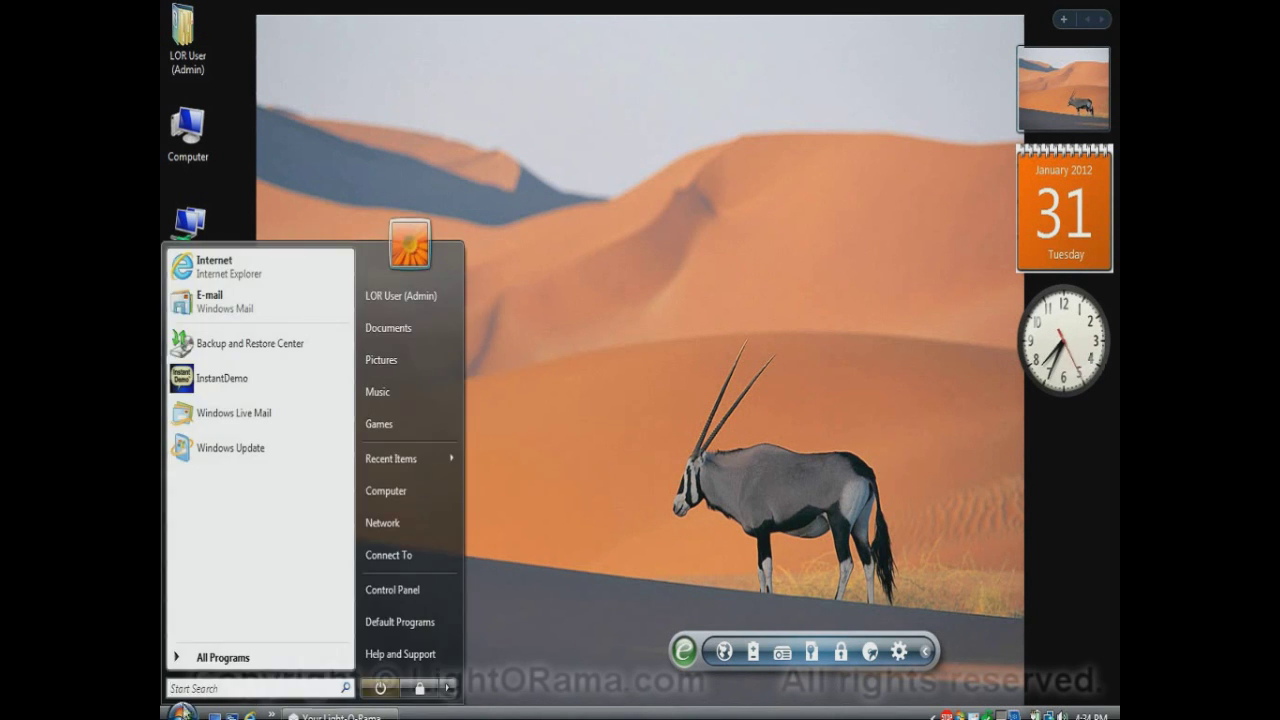
left_click(212, 658)
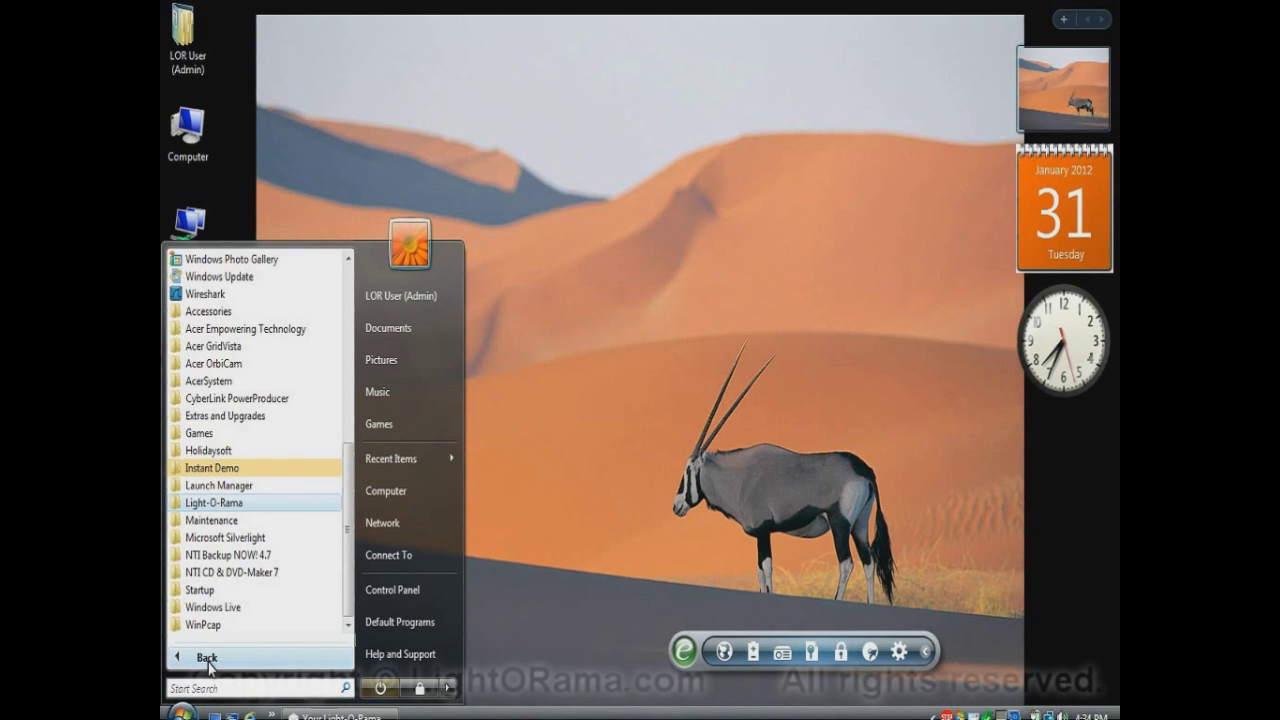
left_click(259, 505)
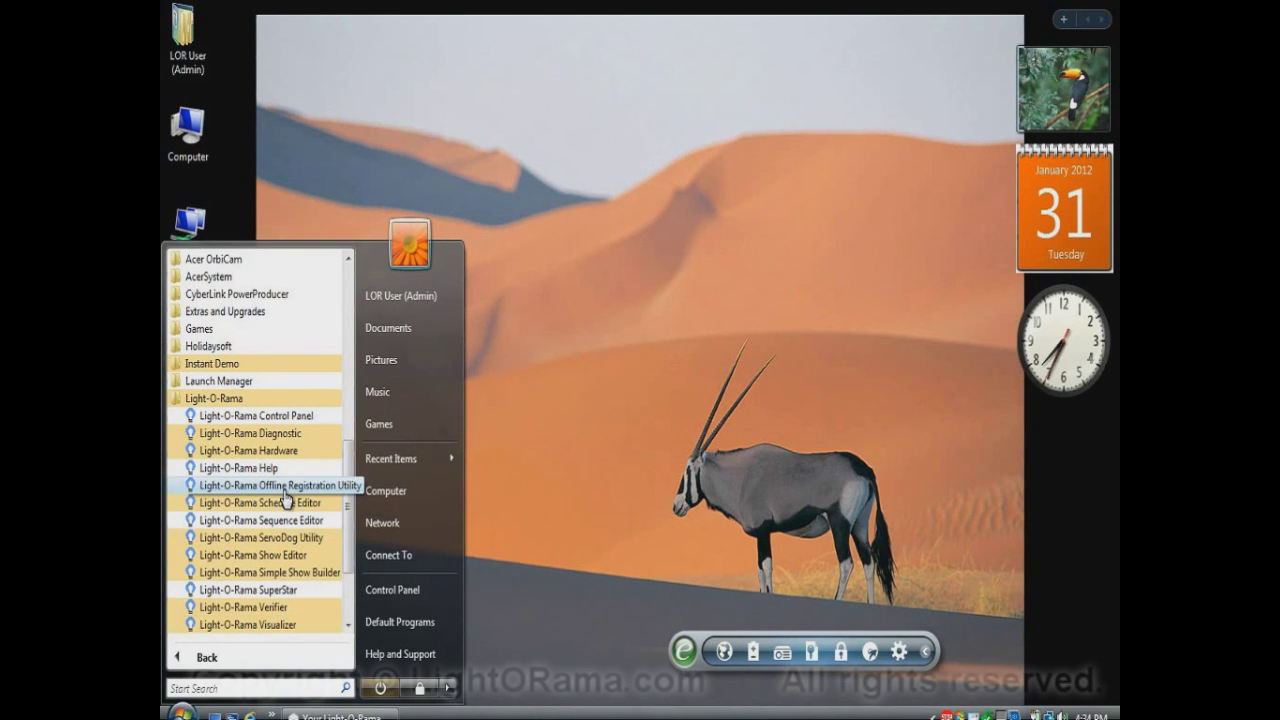
left_click(294, 418)
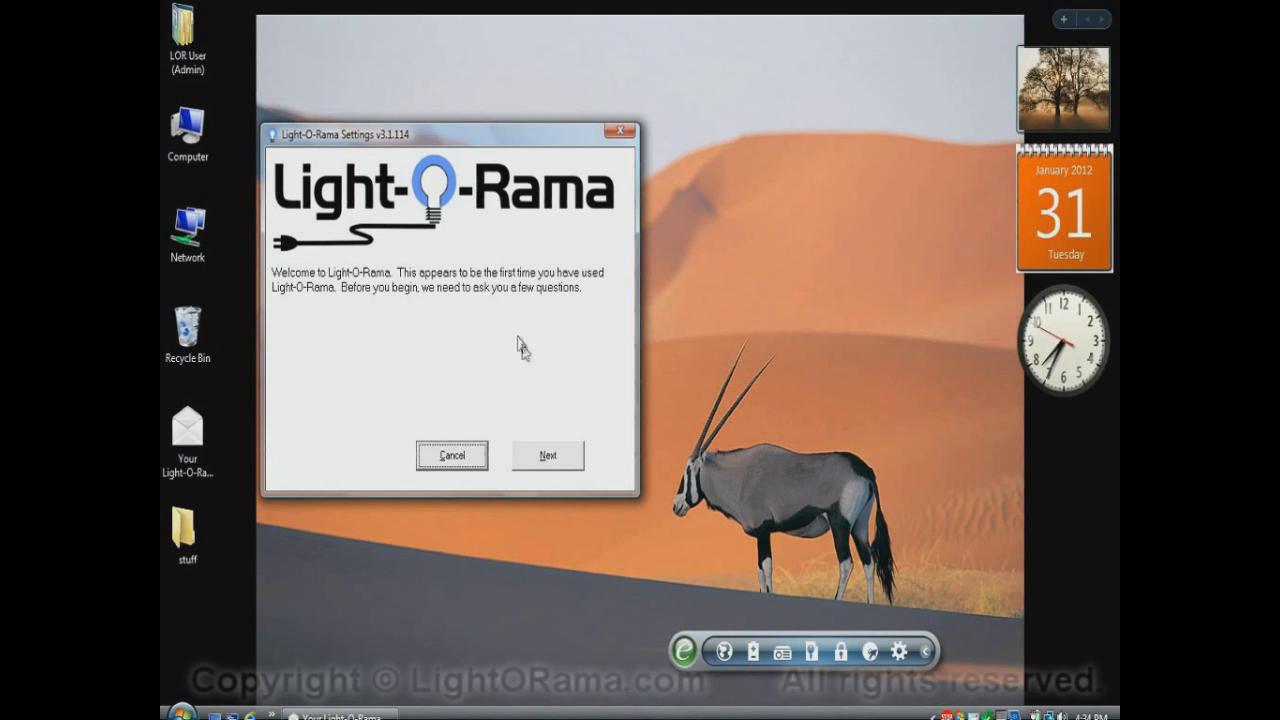
Step through the first-run wizard to its Finished page, keeping the suggested user data folder.
left_click(553, 458)
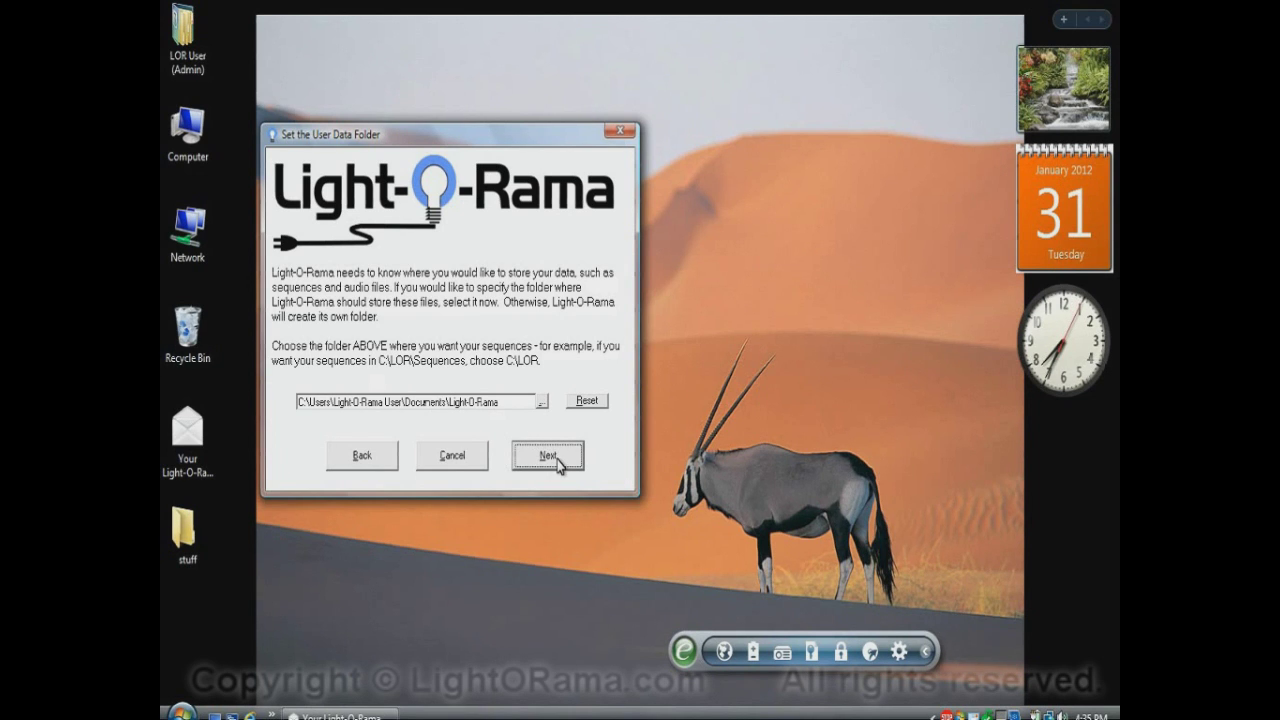
left_click(558, 462)
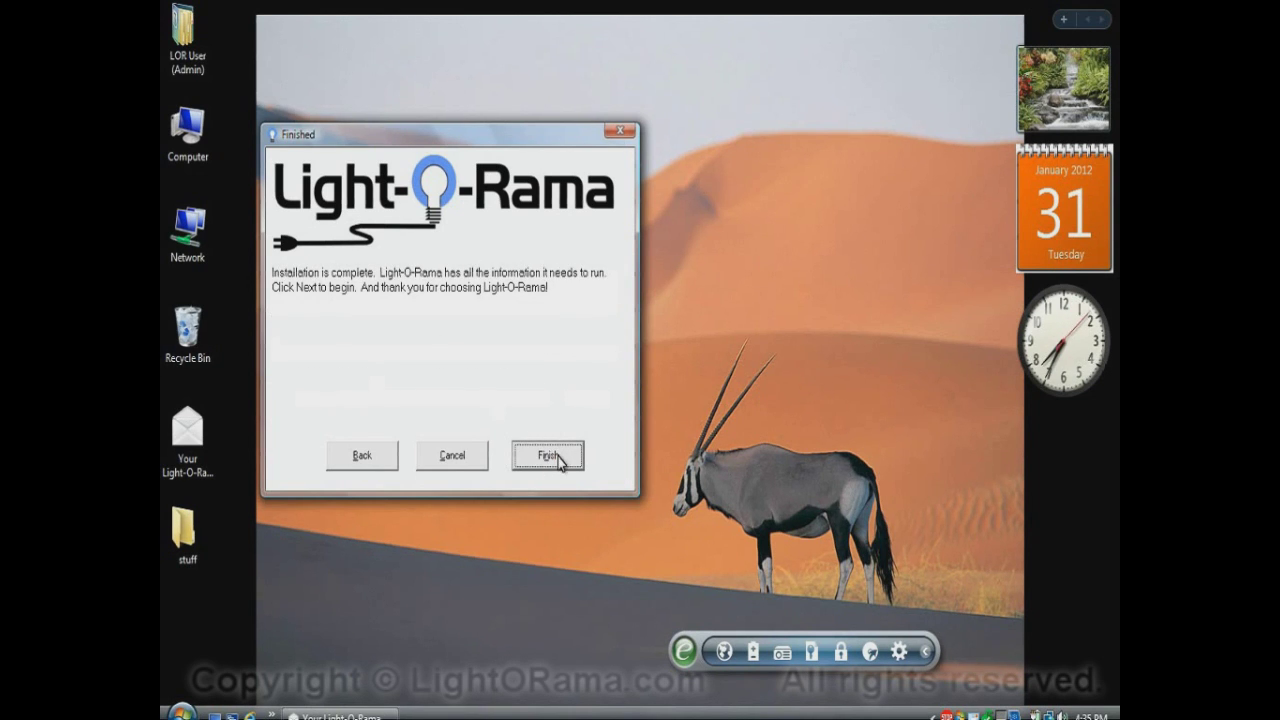
left_click(556, 459)
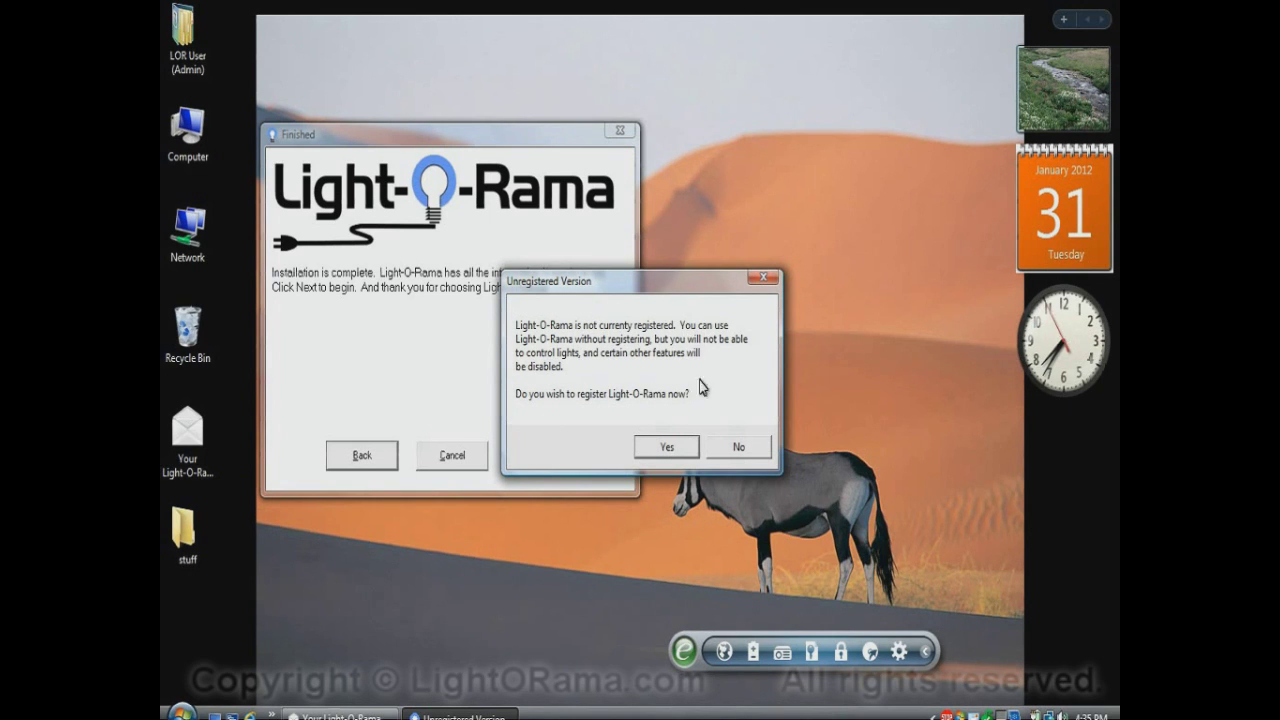
Answer Yes to the Unregistered Version prompt to register Light-O-Rama now.
left_click(667, 449)
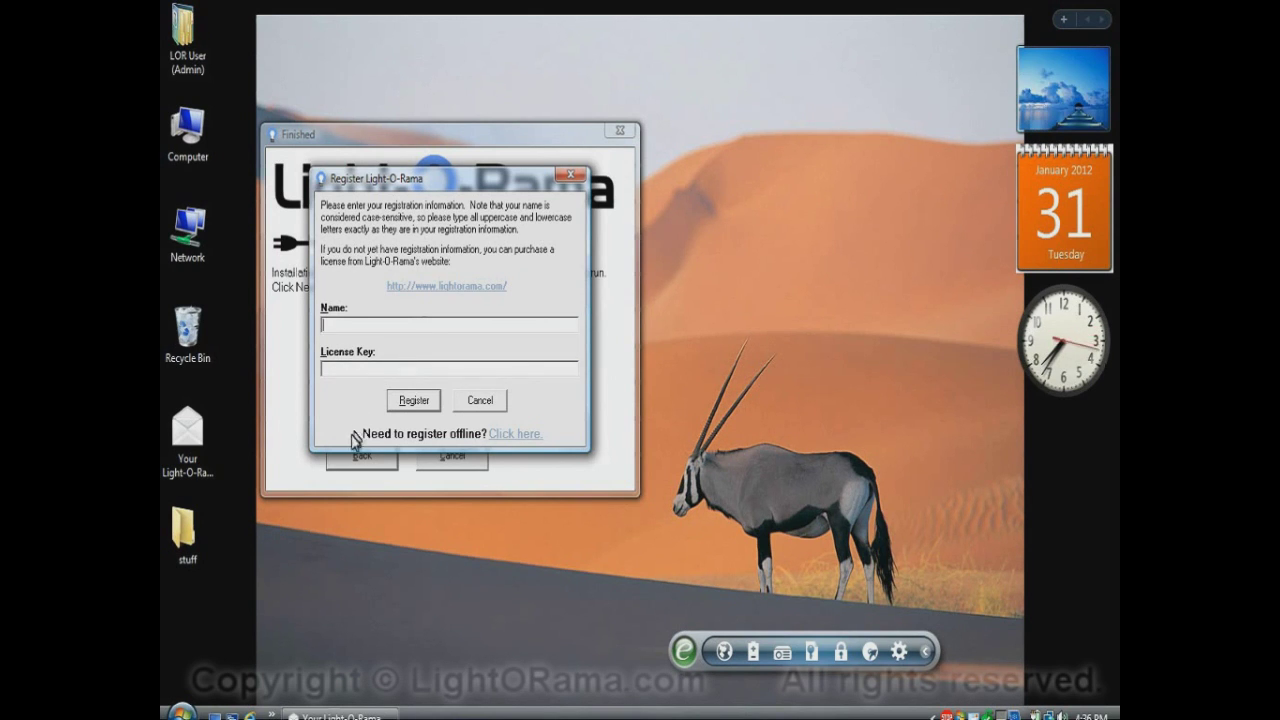
Bring the Light-O-Rama license information e-mail in Windows Live Mail to the front.
left_click(345, 716)
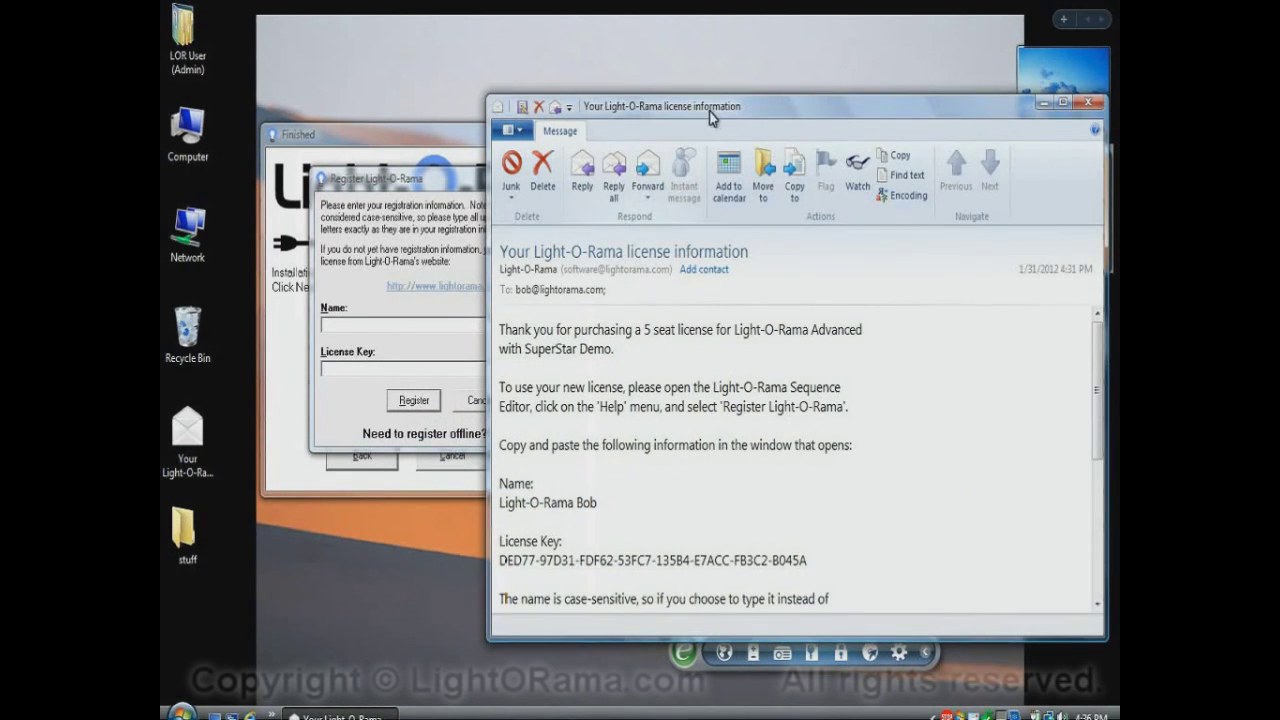
Copy the licensee name from the license e-mail into the registration form's Name field.
left_click_drag(720, 108, 833, 86)
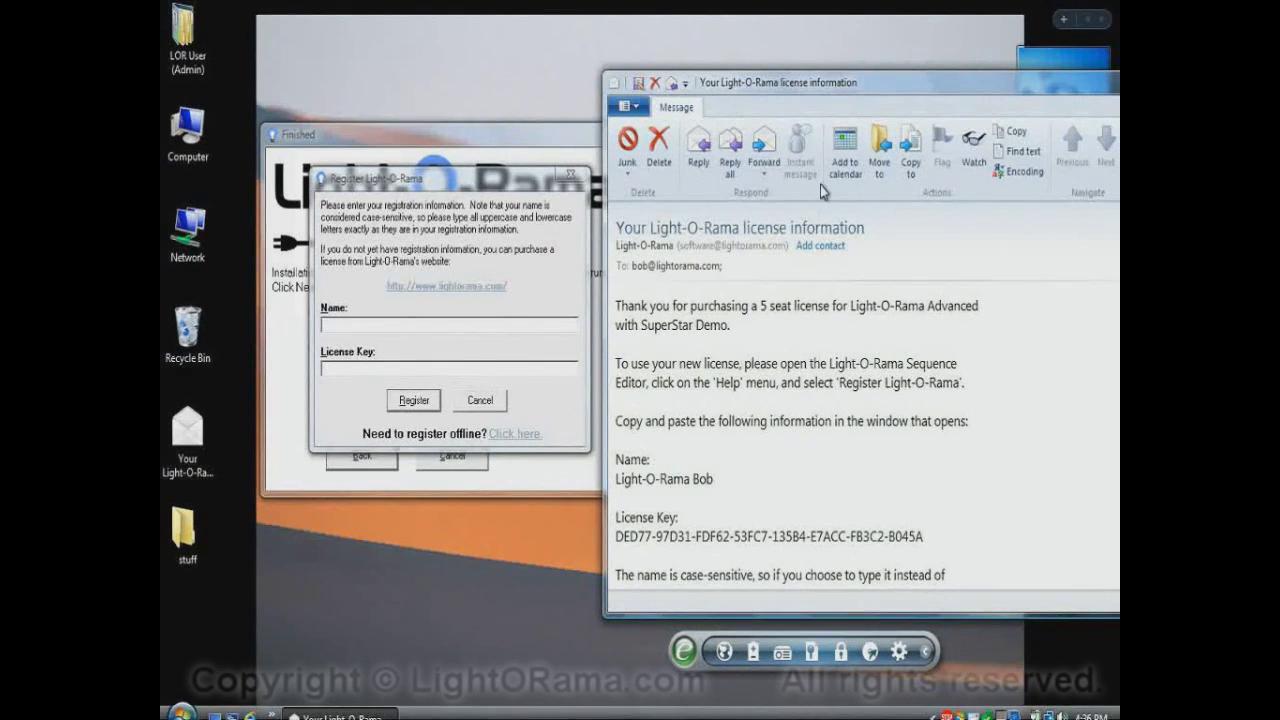
scroll(840, 320, "down", 2)
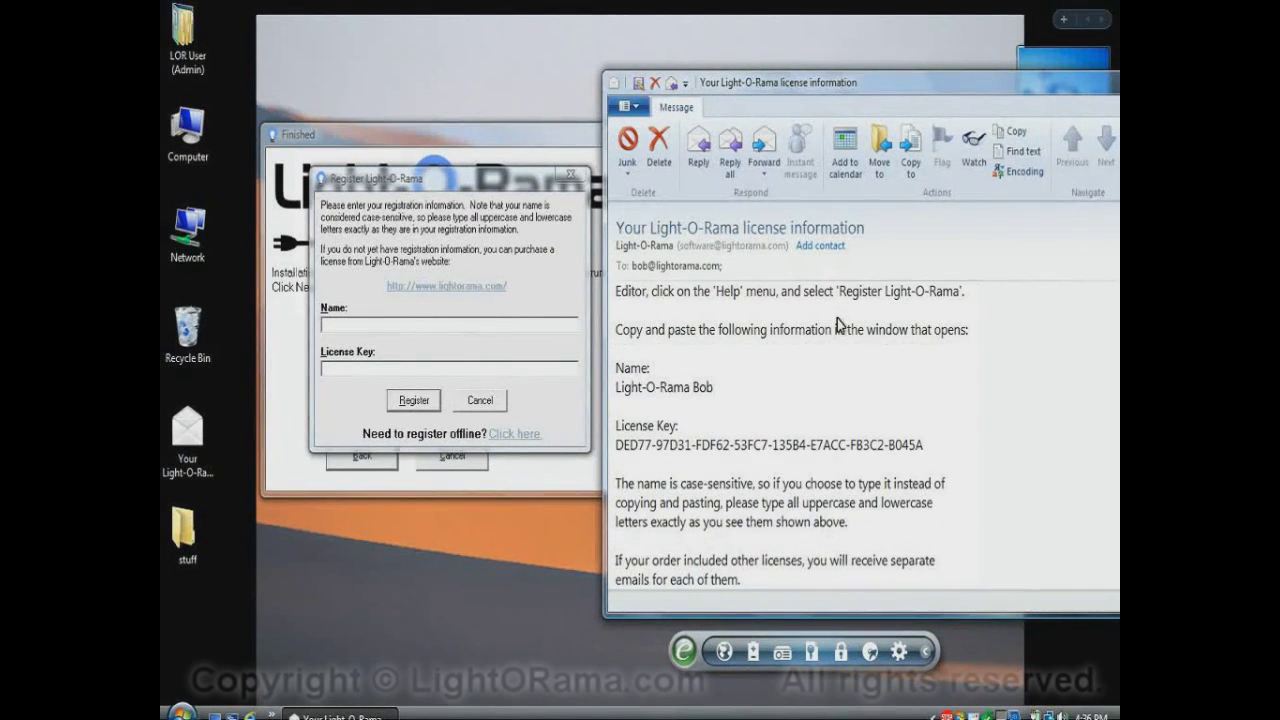
left_click_drag(616, 387, 712, 388)
right_click(704, 390)
left_click(737, 401)
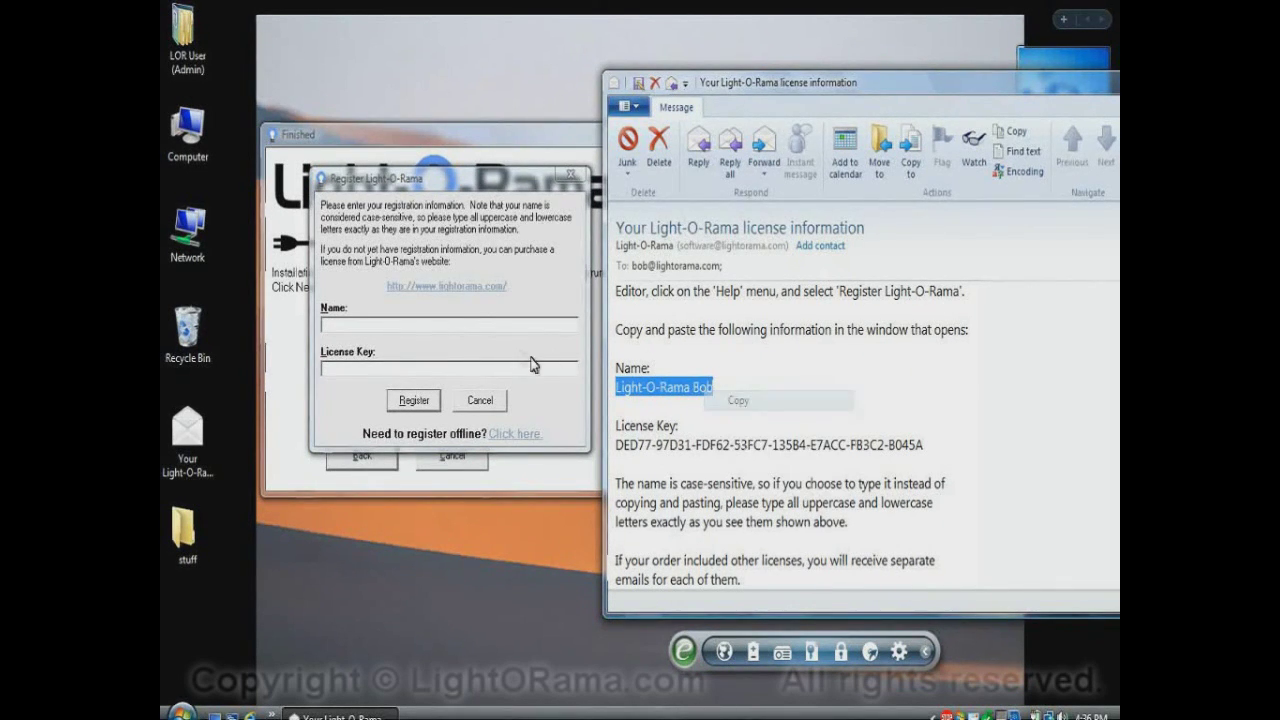
left_click(509, 323)
right_click(509, 324)
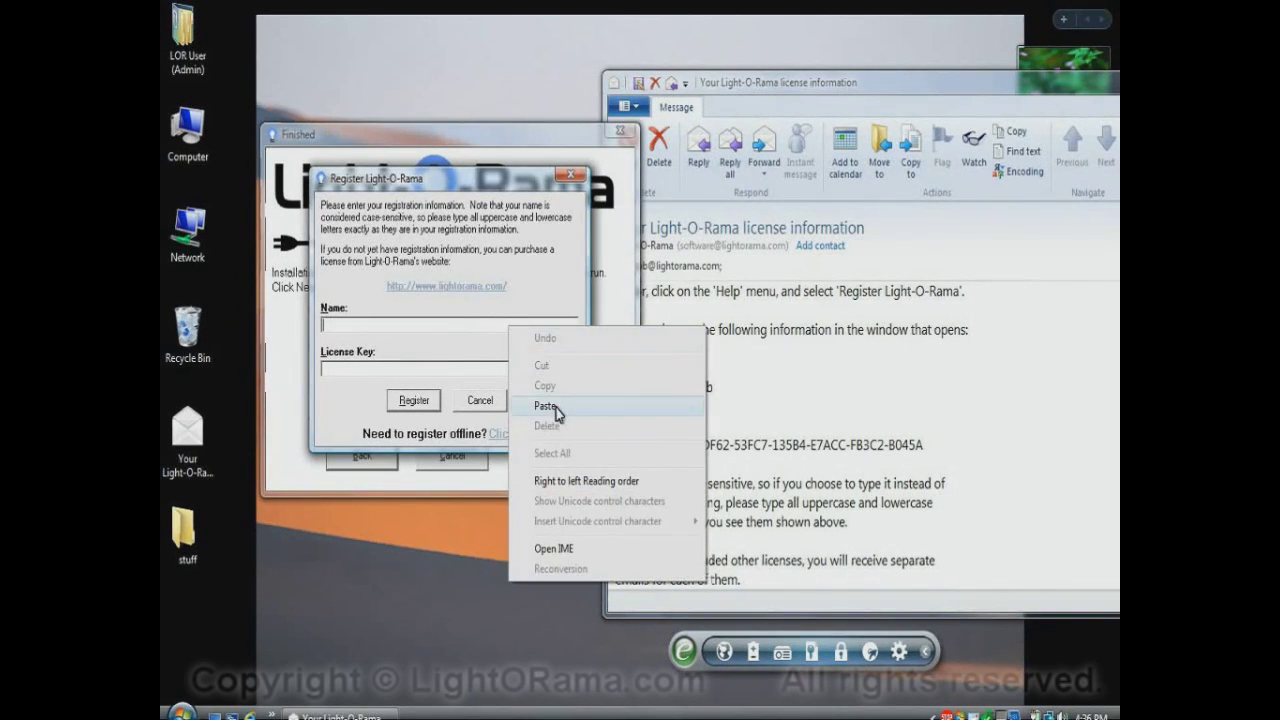
left_click(547, 406)
Copy the license key from the e-mail into the License Key field and submit the registration.
left_click(683, 409)
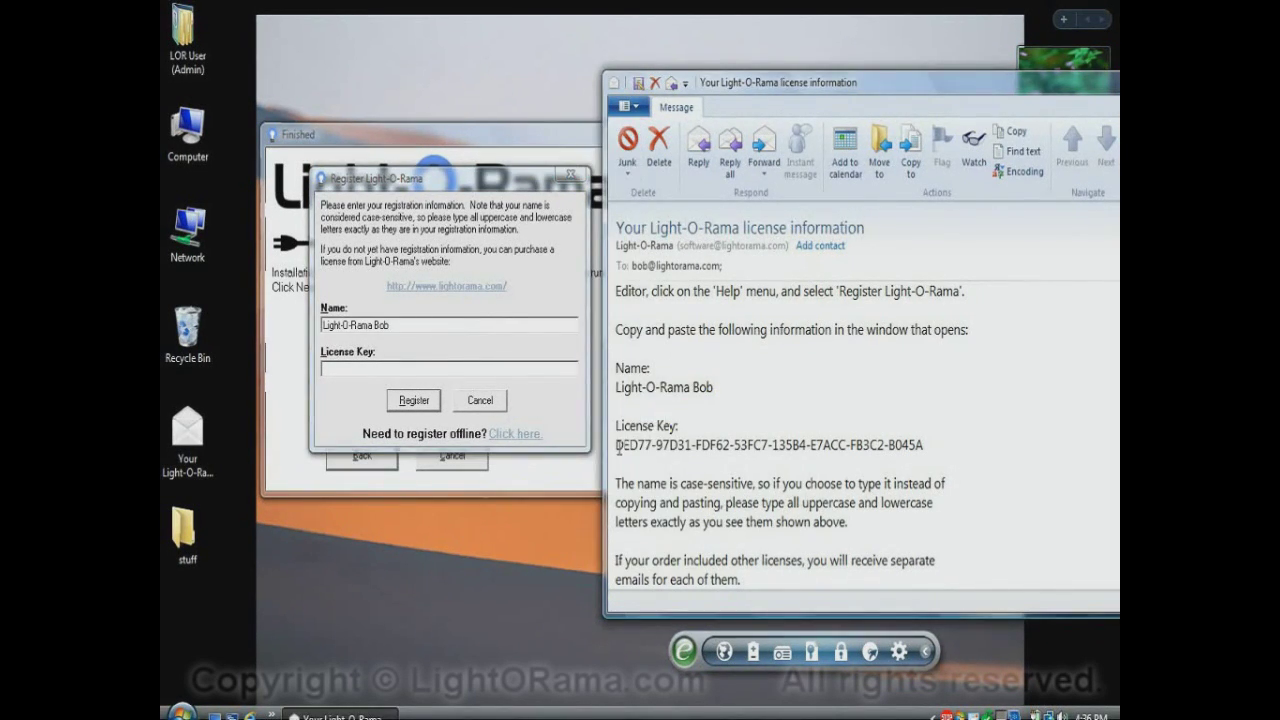
left_click_drag(617, 446, 922, 446)
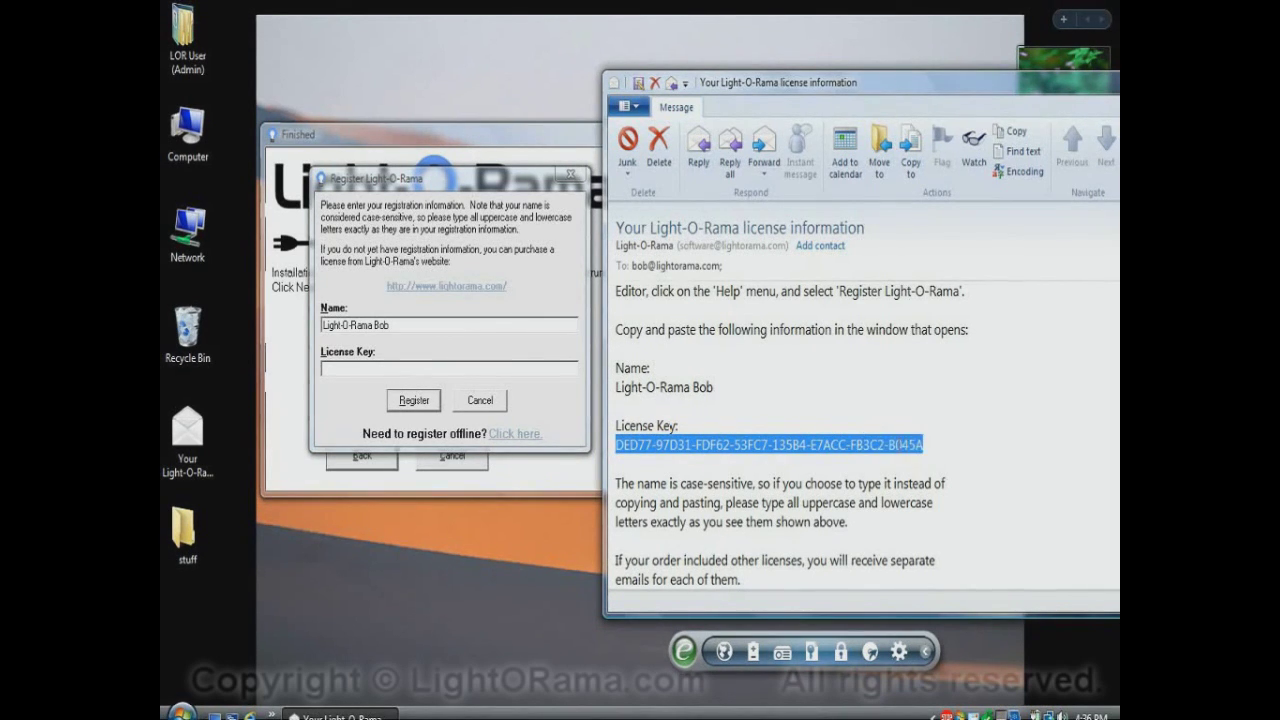
right_click(909, 452)
left_click(934, 456)
left_click(567, 366)
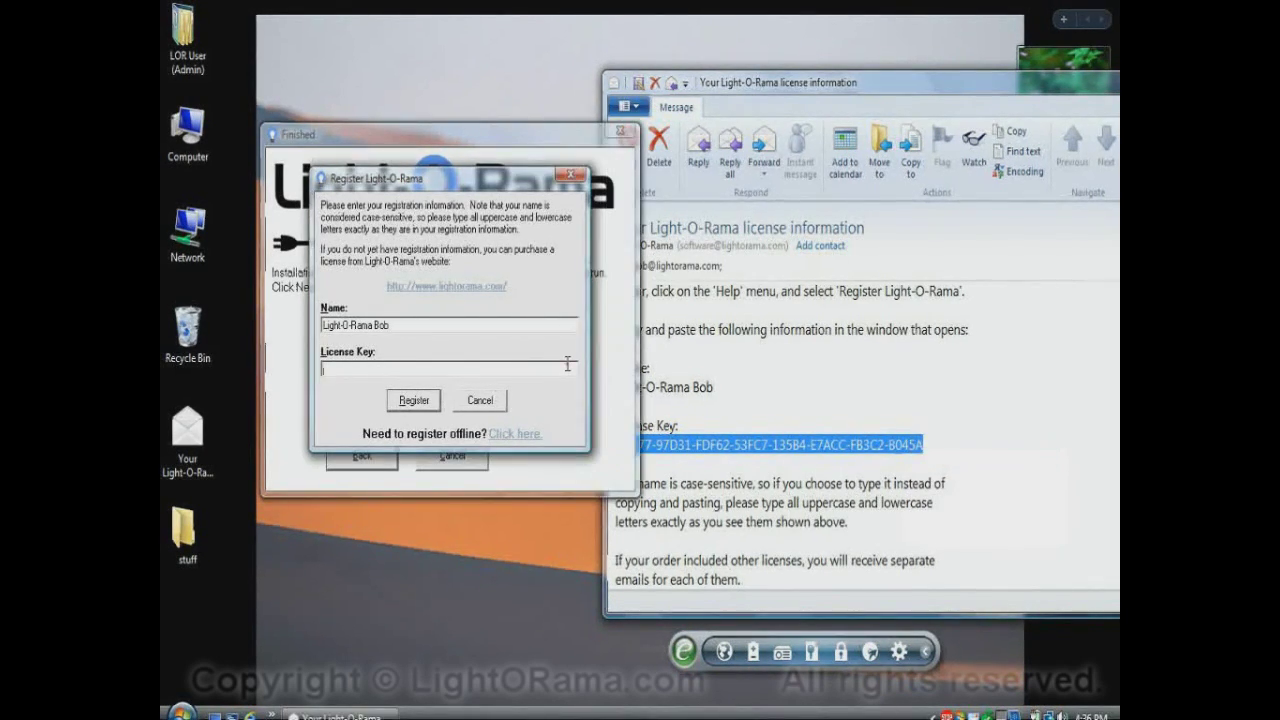
right_click(567, 366)
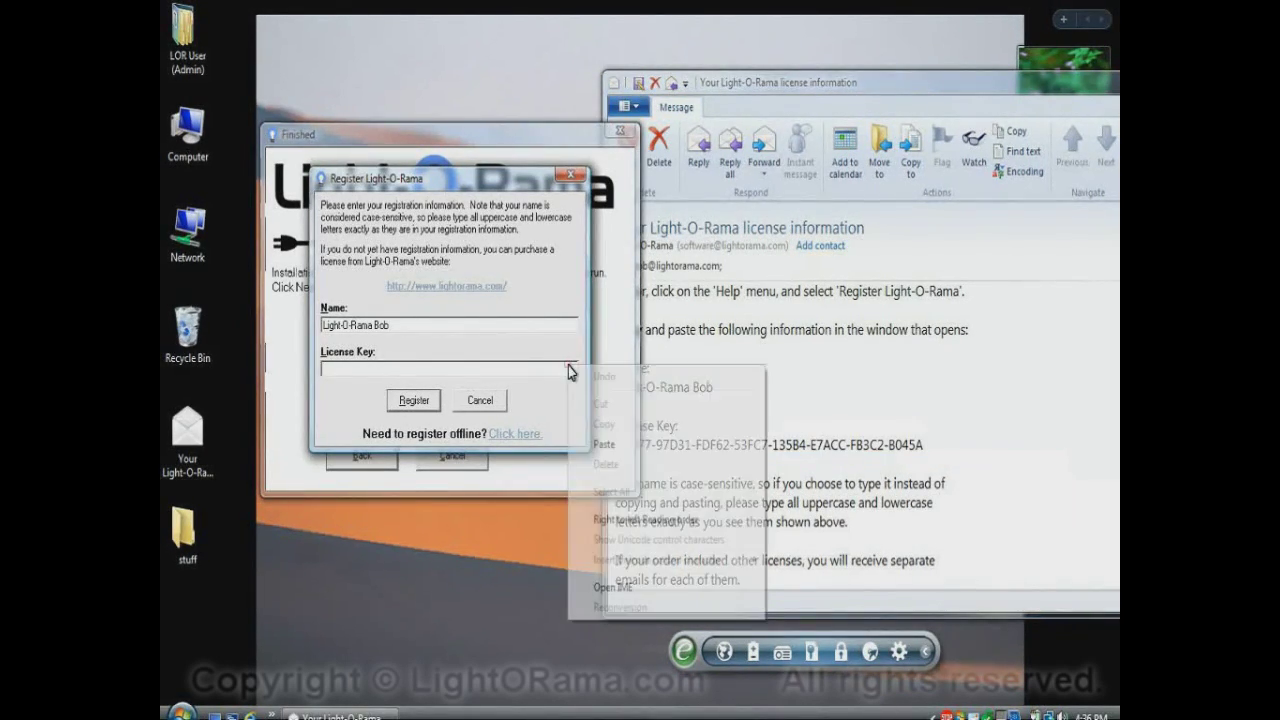
left_click(613, 446)
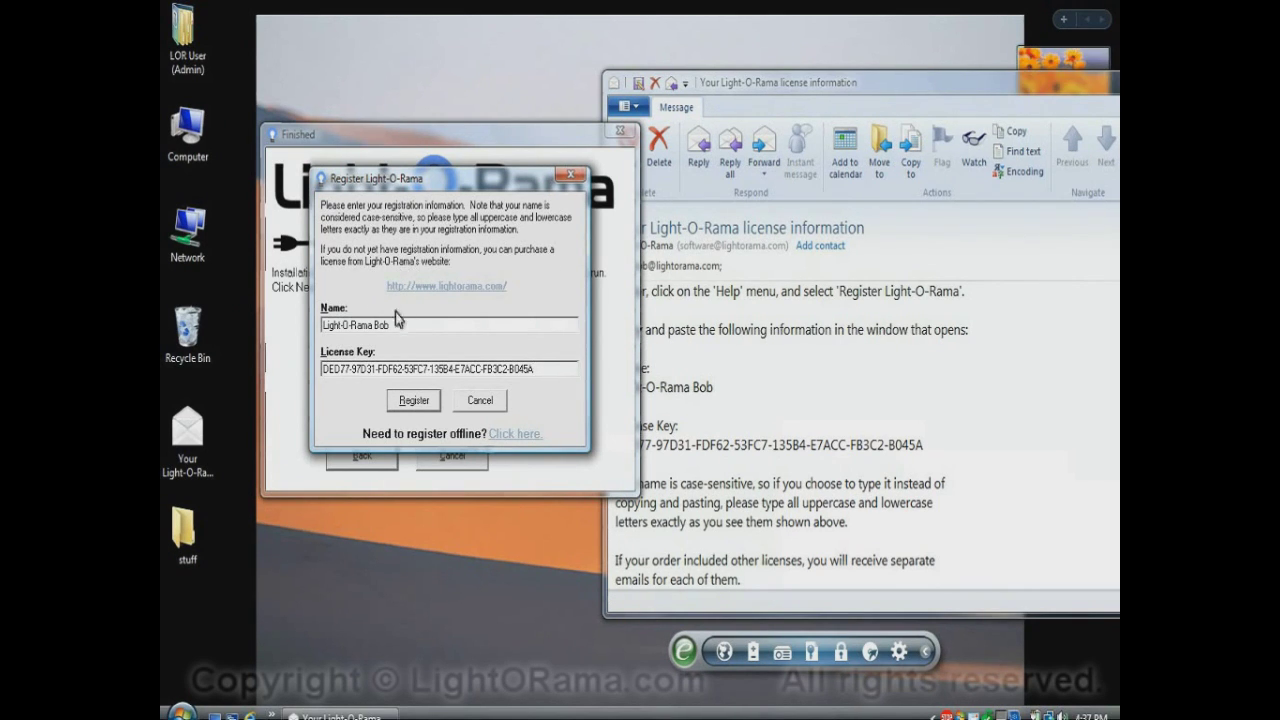
left_click(427, 402)
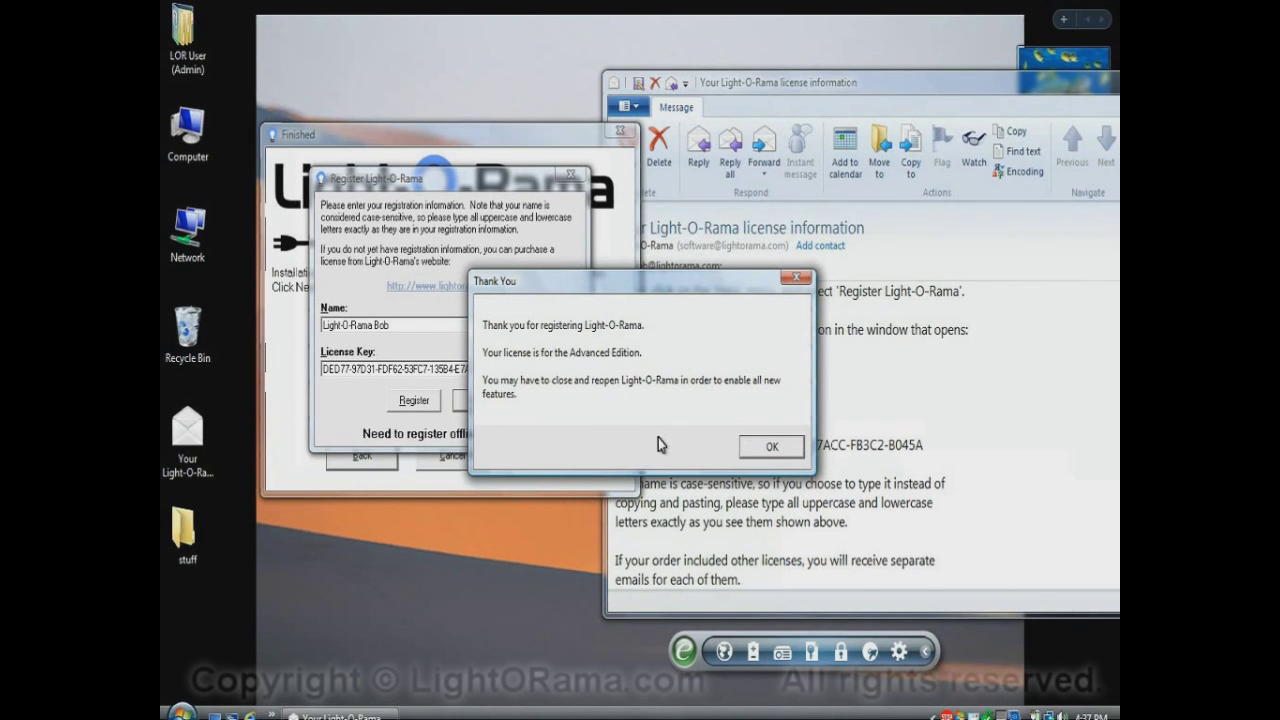
Acknowledge the Advanced Edition registration and dismiss the running-in-tray notice.
left_click(772, 448)
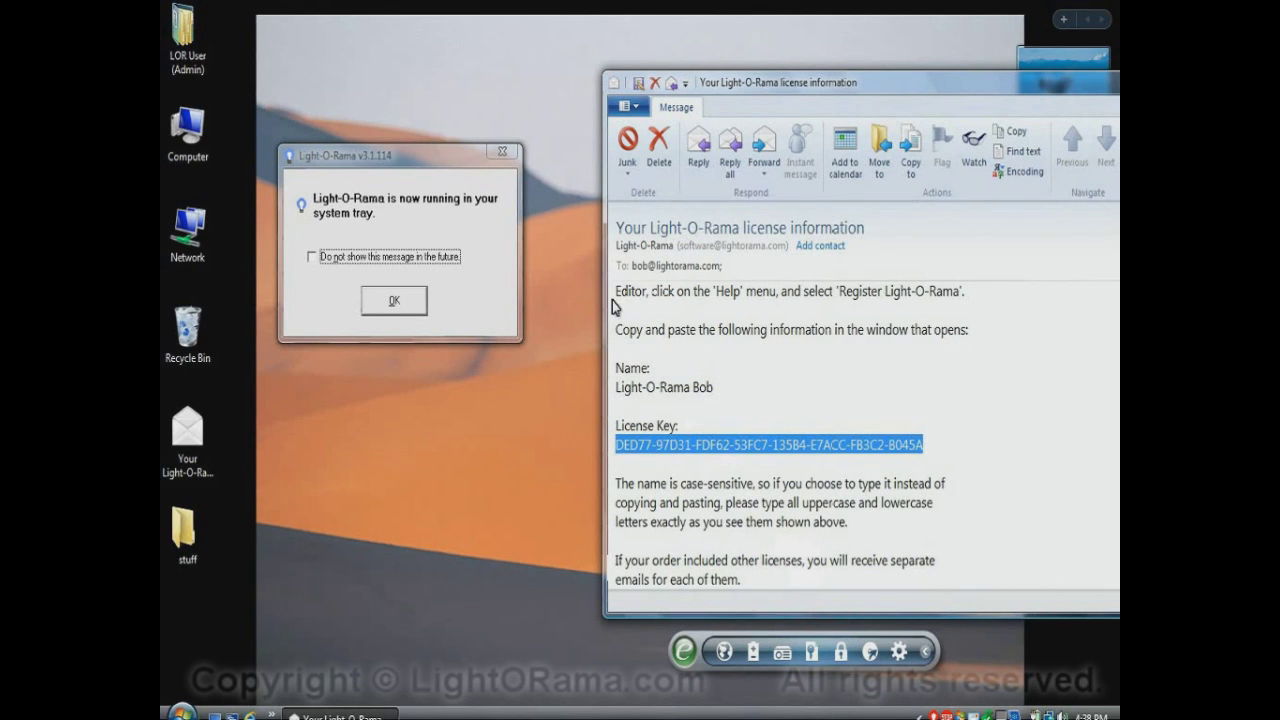
left_click(400, 303)
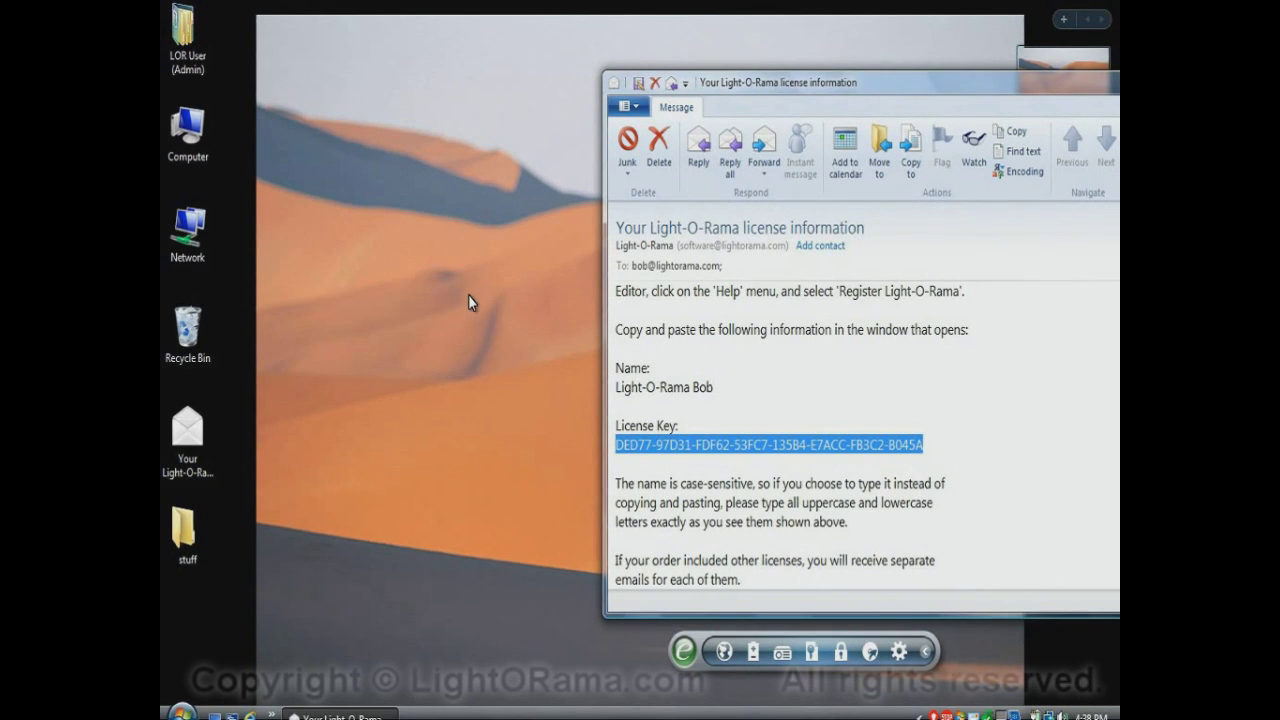
Shift the license e-mail window aside and close it.
left_click_drag(843, 88, 713, 87)
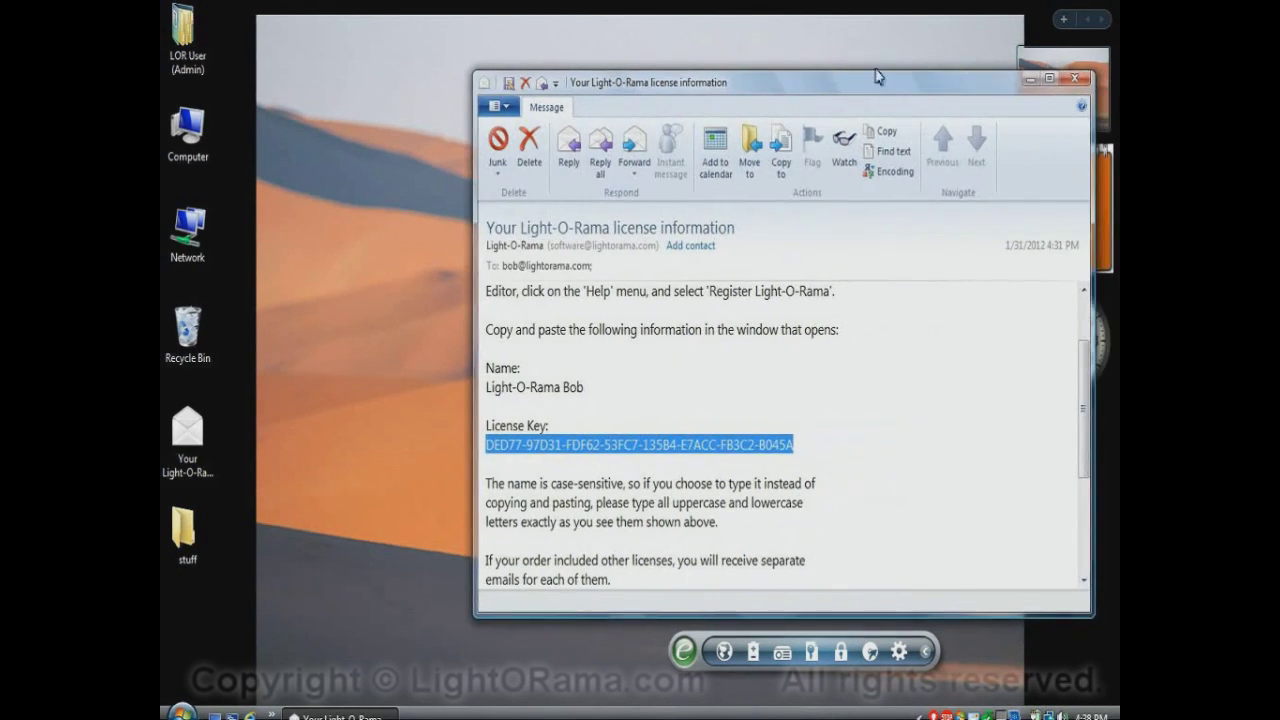
left_click(1073, 81)
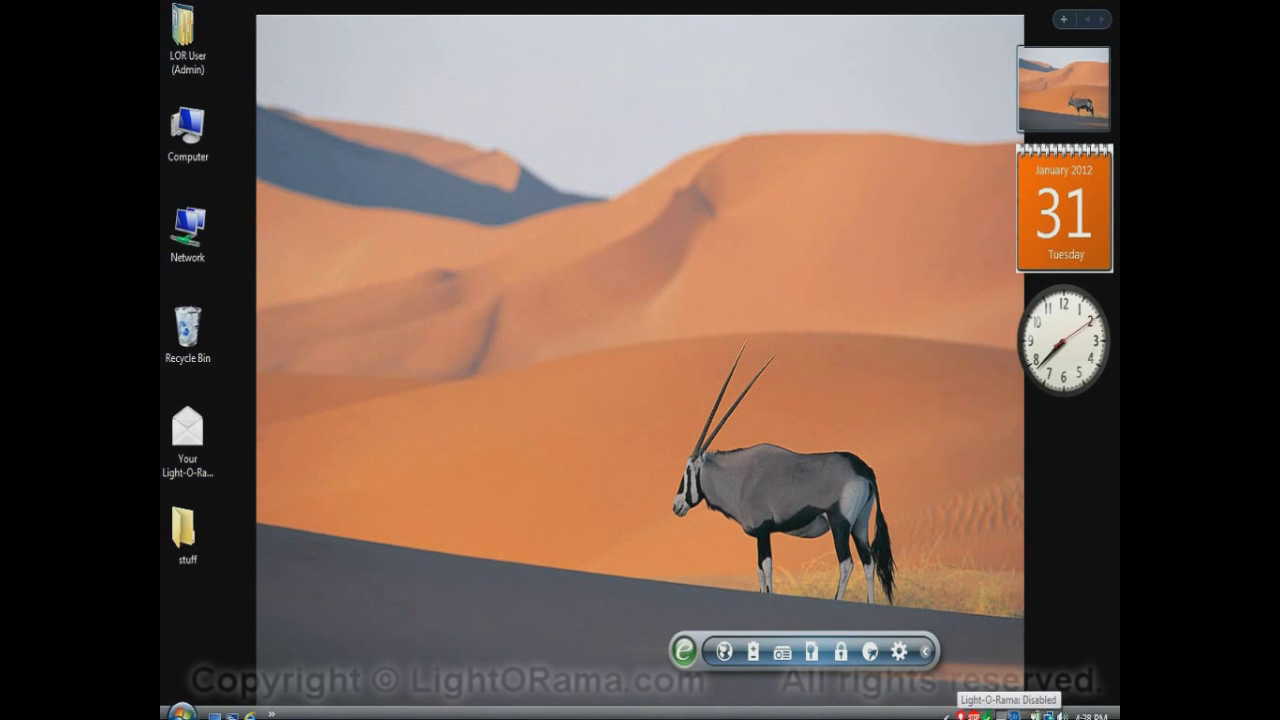
right_click(960, 715)
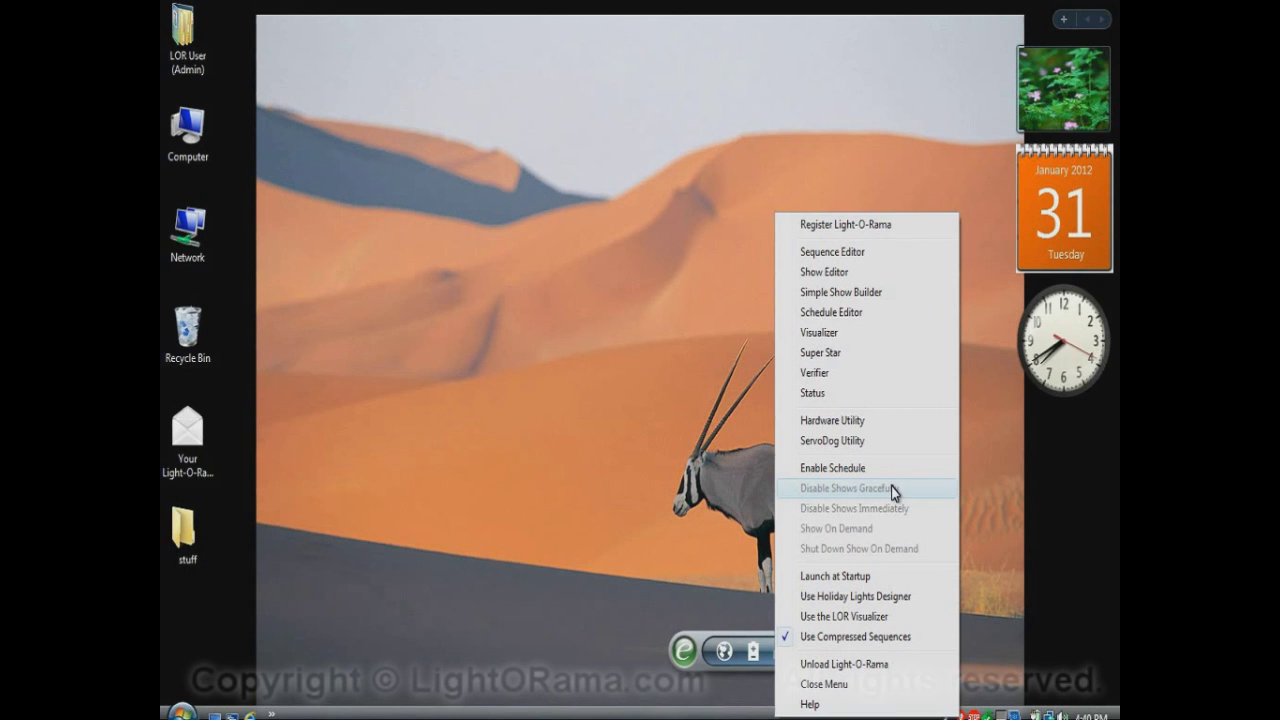
left_click(627, 332)
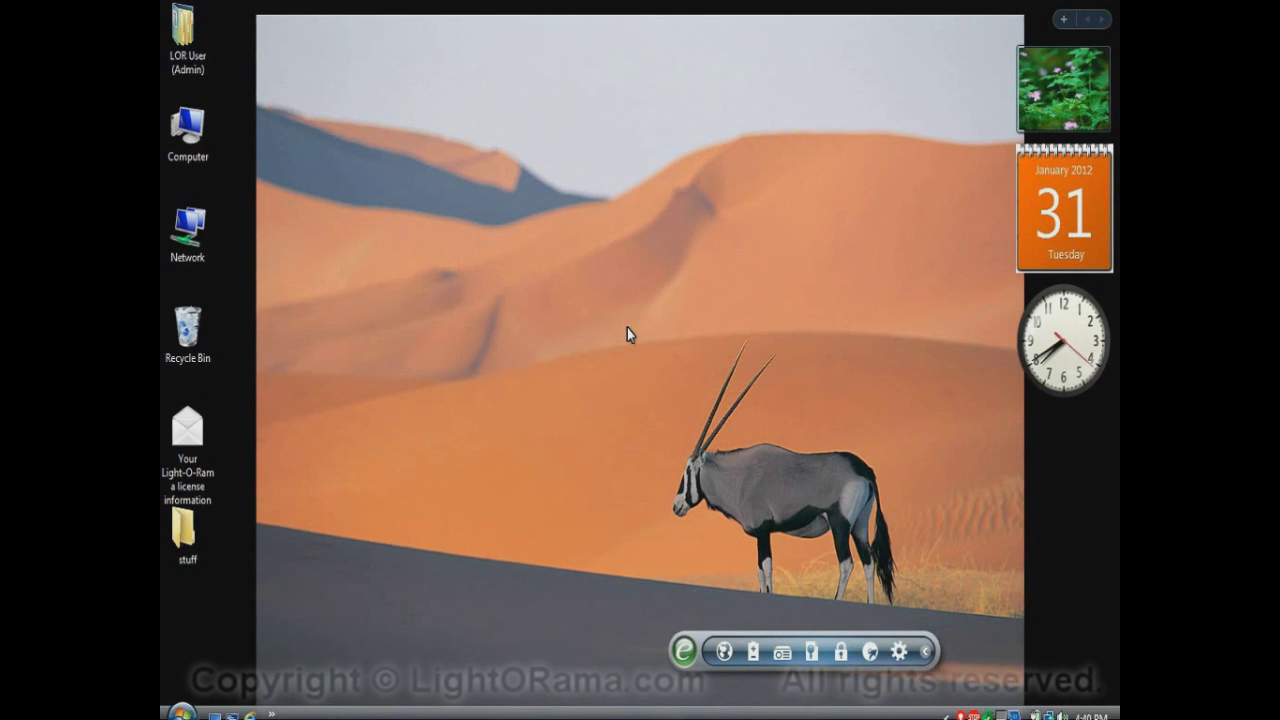